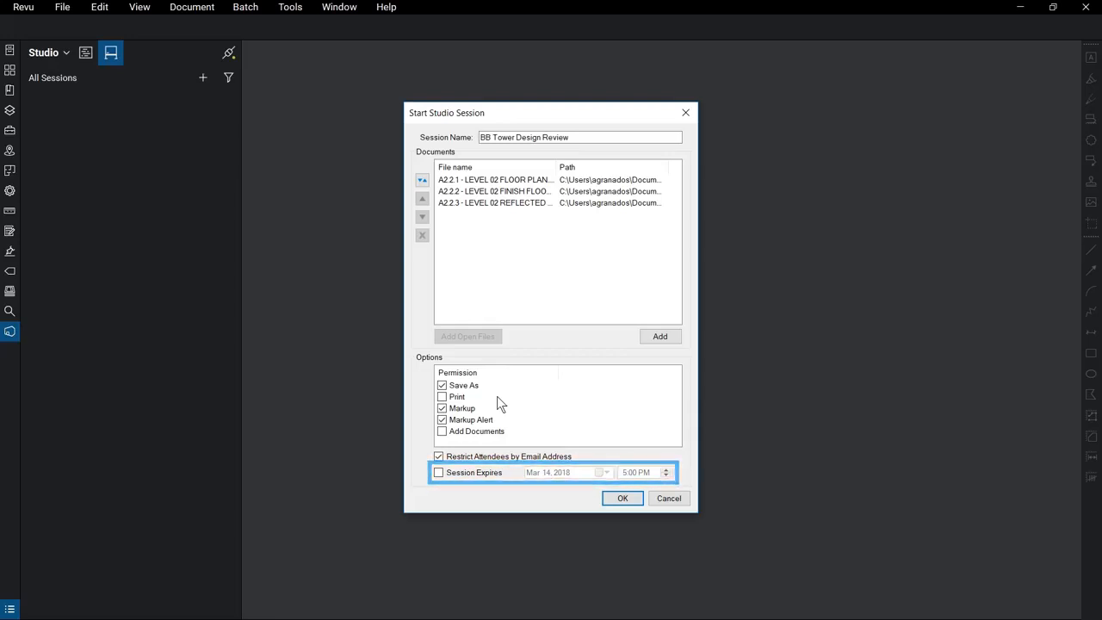
Start the session and email invitations to the architect's and electrical invitee's e-mail addresses.
click(632, 495)
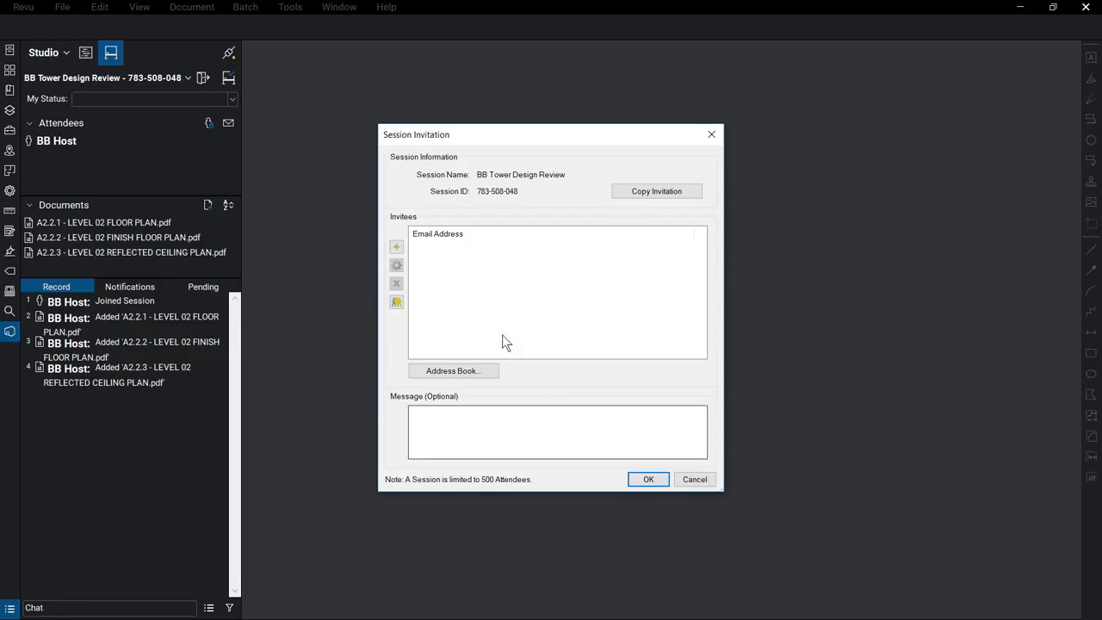
click(396, 247)
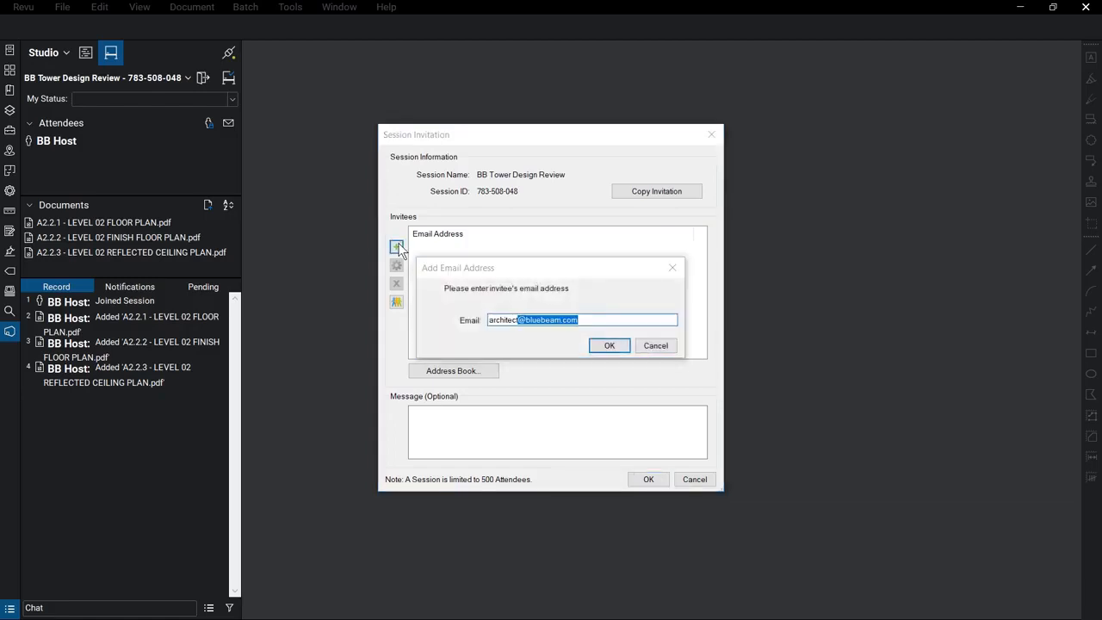
key(Return)
click(397, 247)
key(Return)
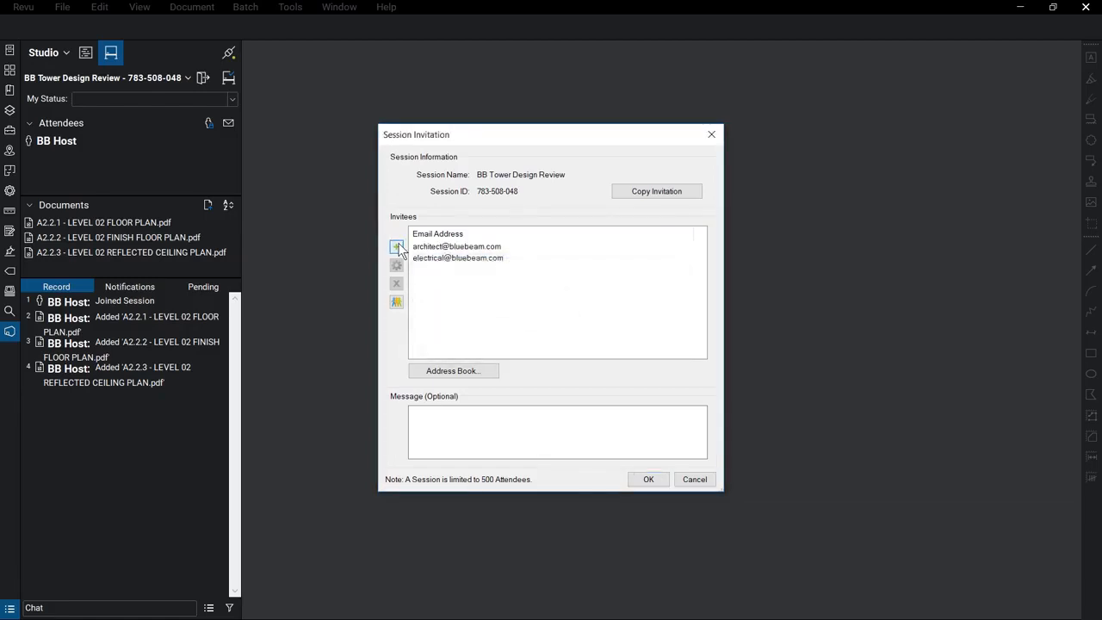
click(662, 479)
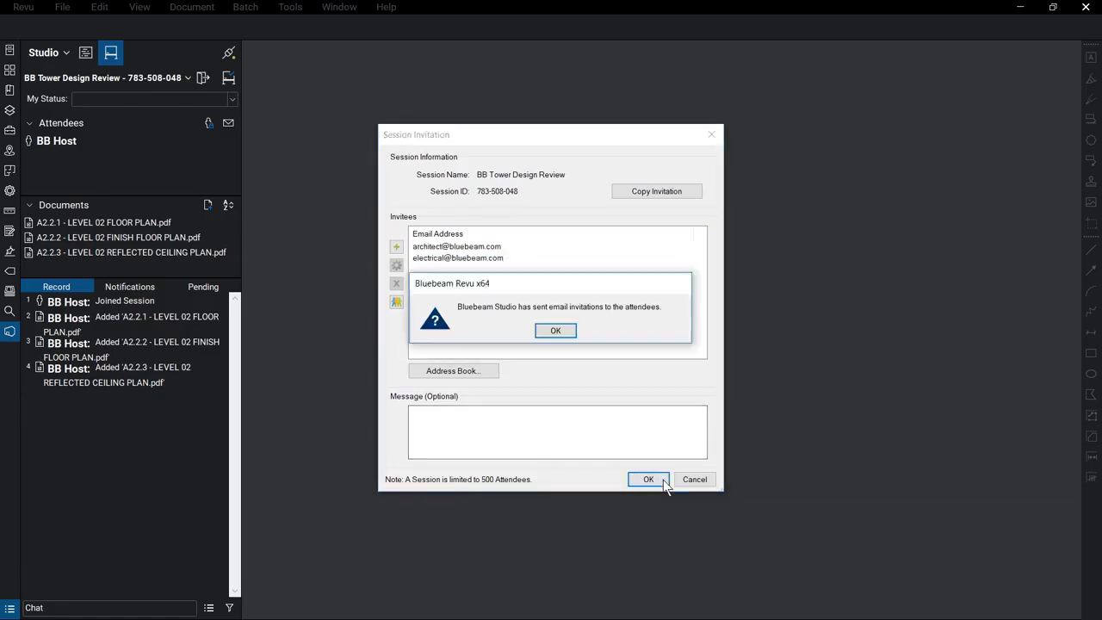
click(564, 334)
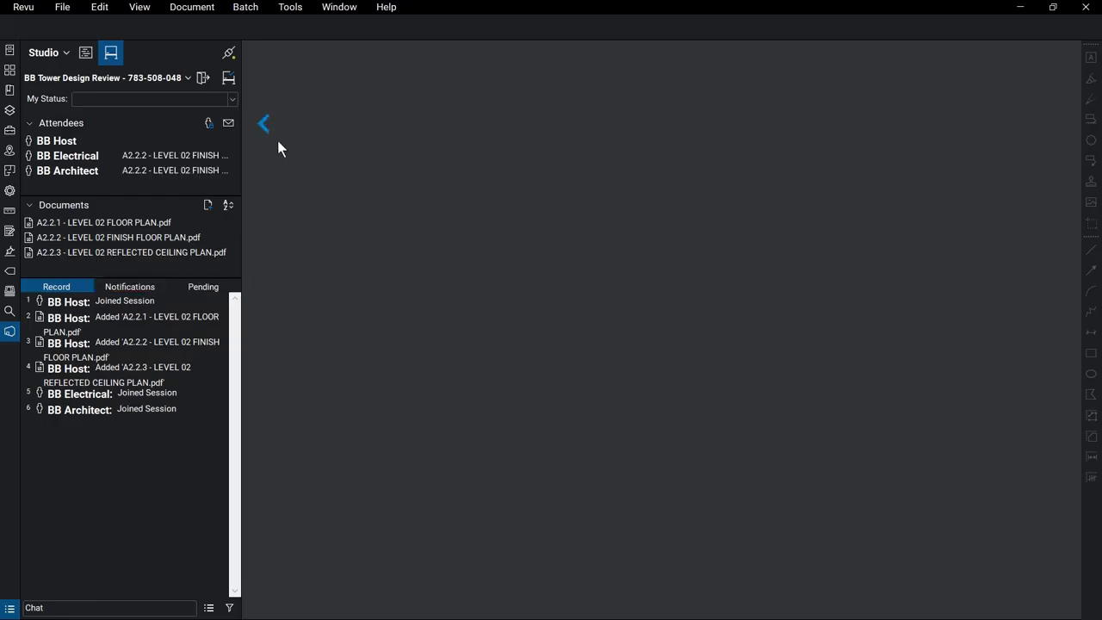
Leave attendee access unchanged and open the A2.2.2 Level 02 finish floor plan.
click(212, 126)
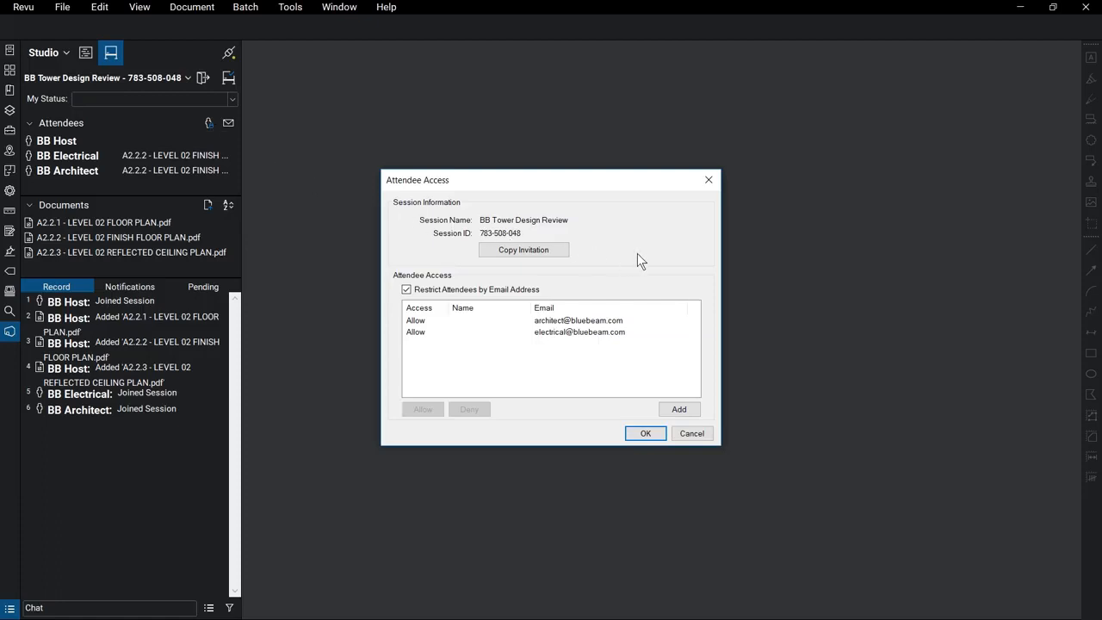
click(645, 433)
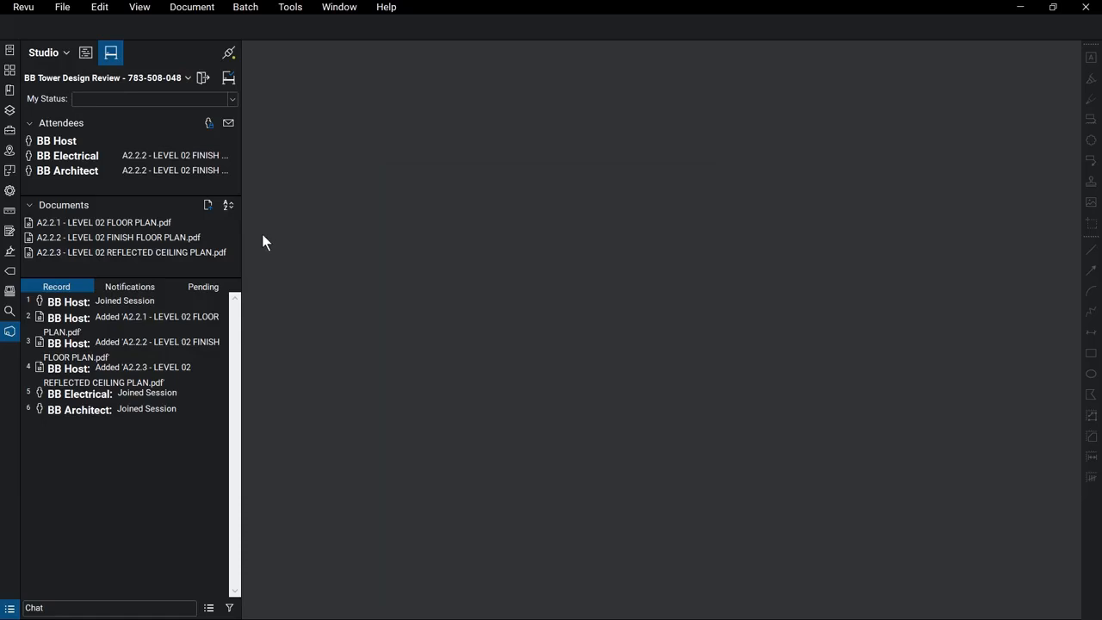
double_click(217, 240)
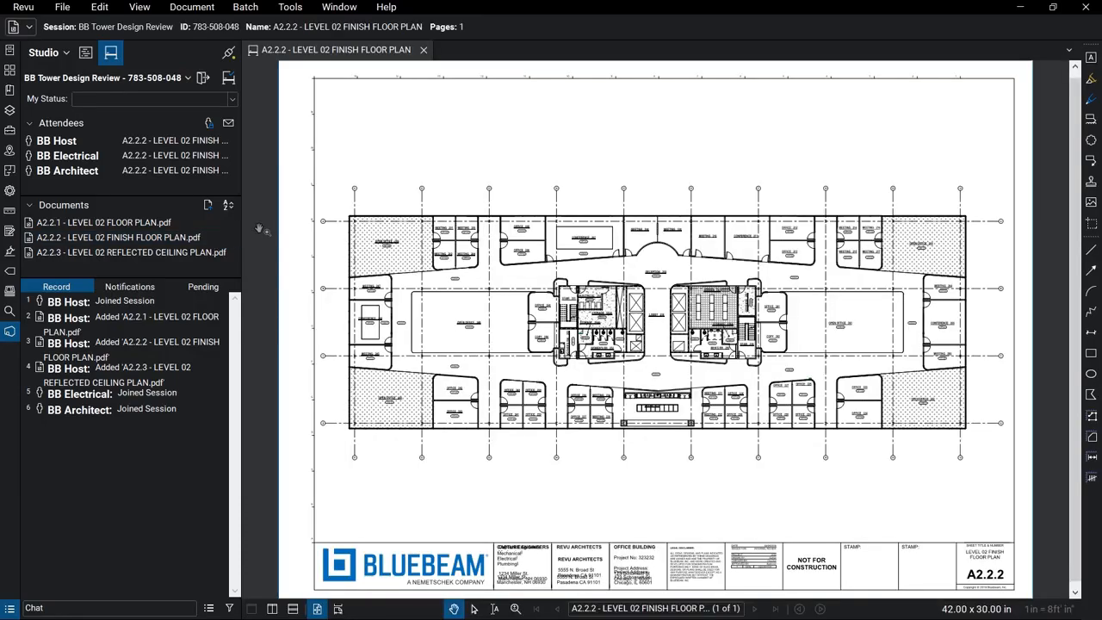
click(188, 78)
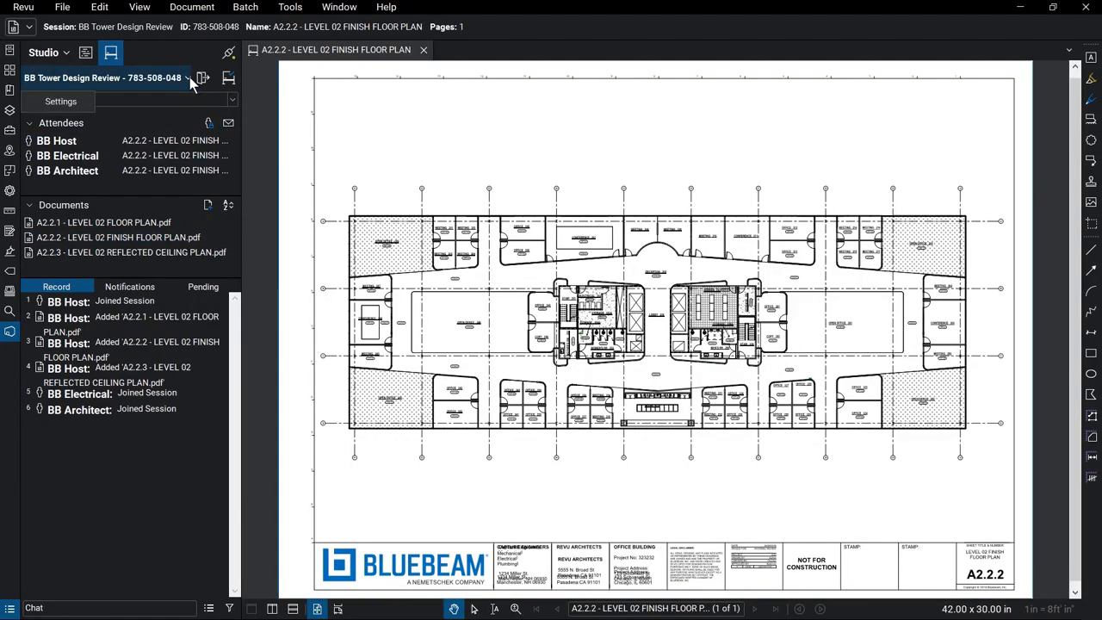
Set the Add Documents session permission to Allow and apply it.
click(83, 100)
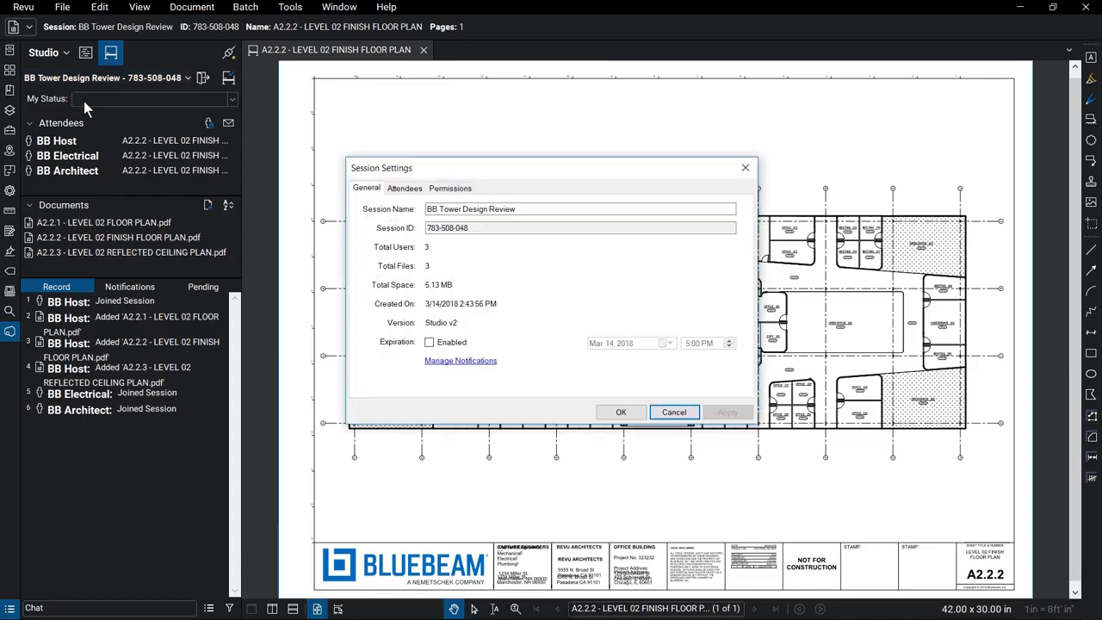
click(470, 191)
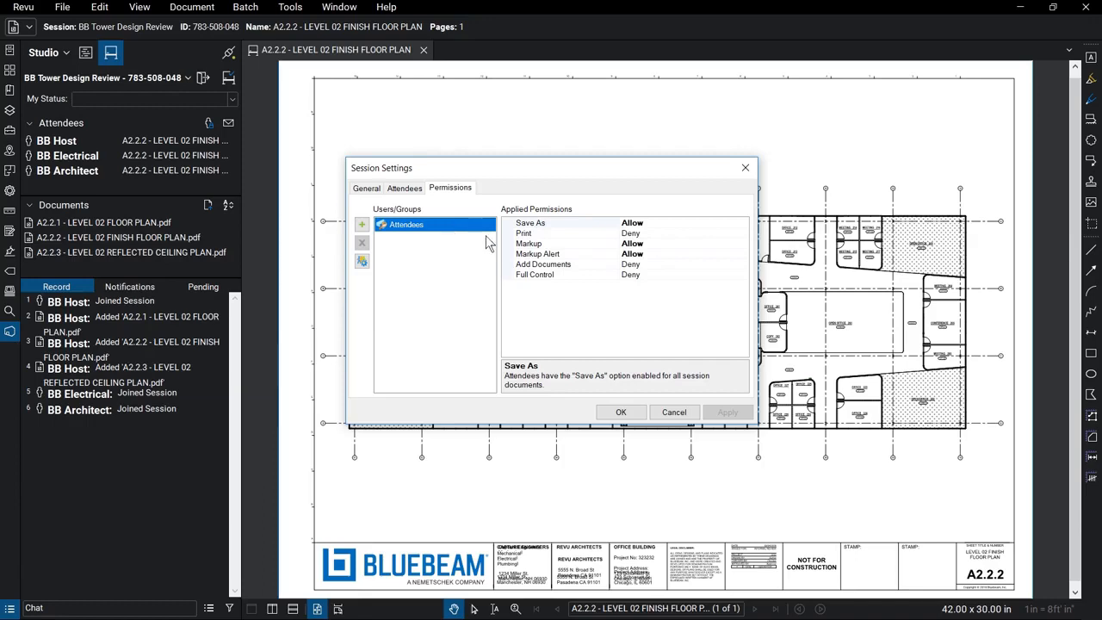
click(742, 265)
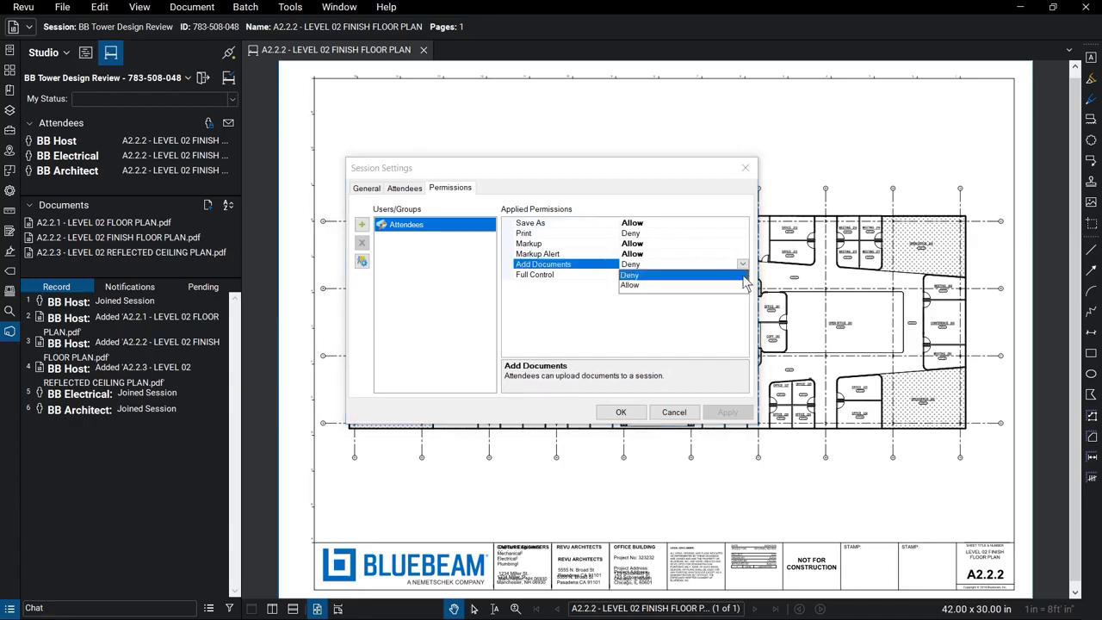
click(742, 285)
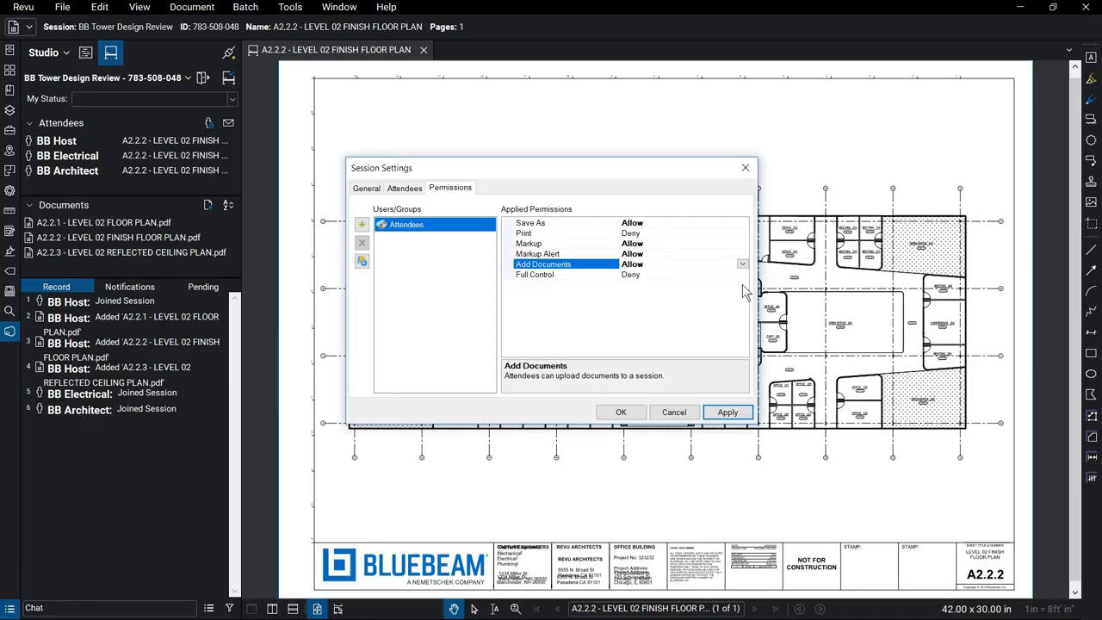
click(745, 414)
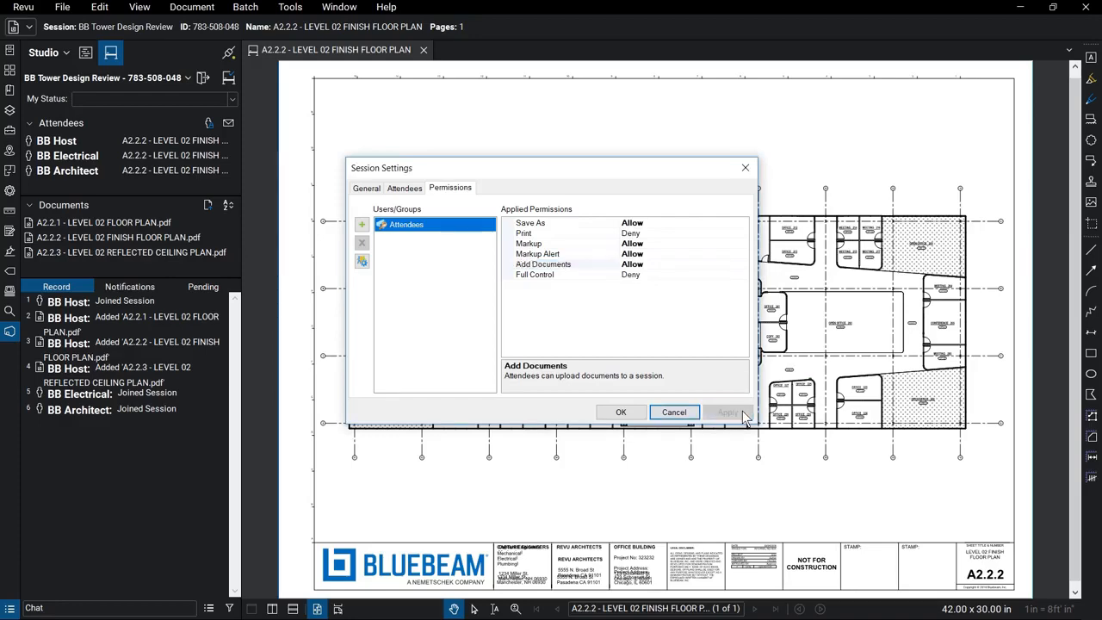
click(622, 413)
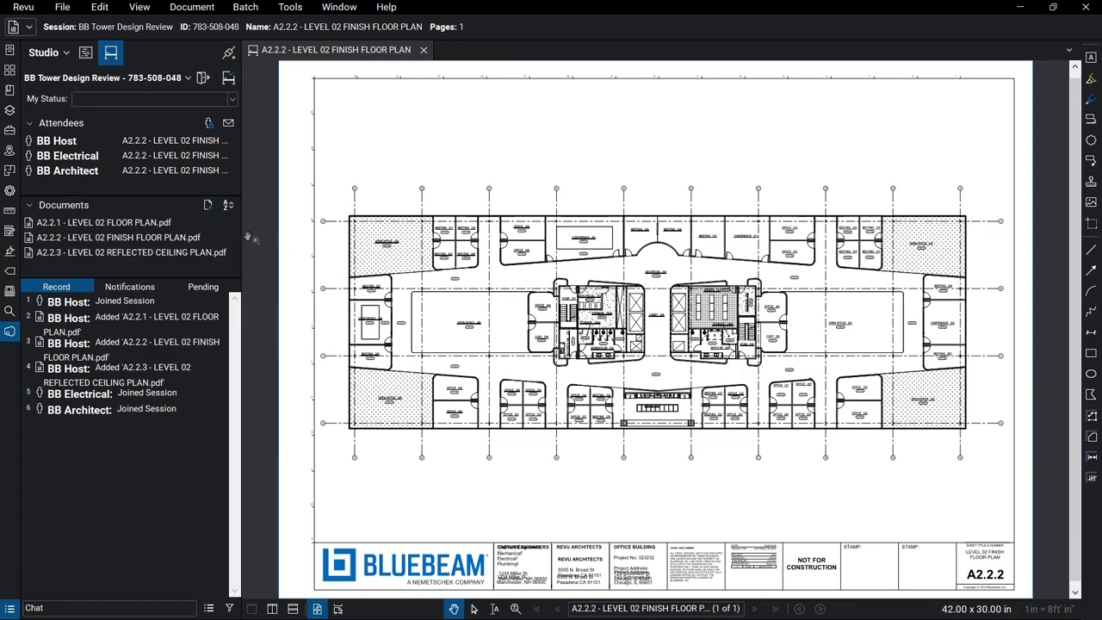
Add the E2.02, G0.00, G0.01 and P2.02 drawings to the session, leaving sort order unchanged.
click(211, 211)
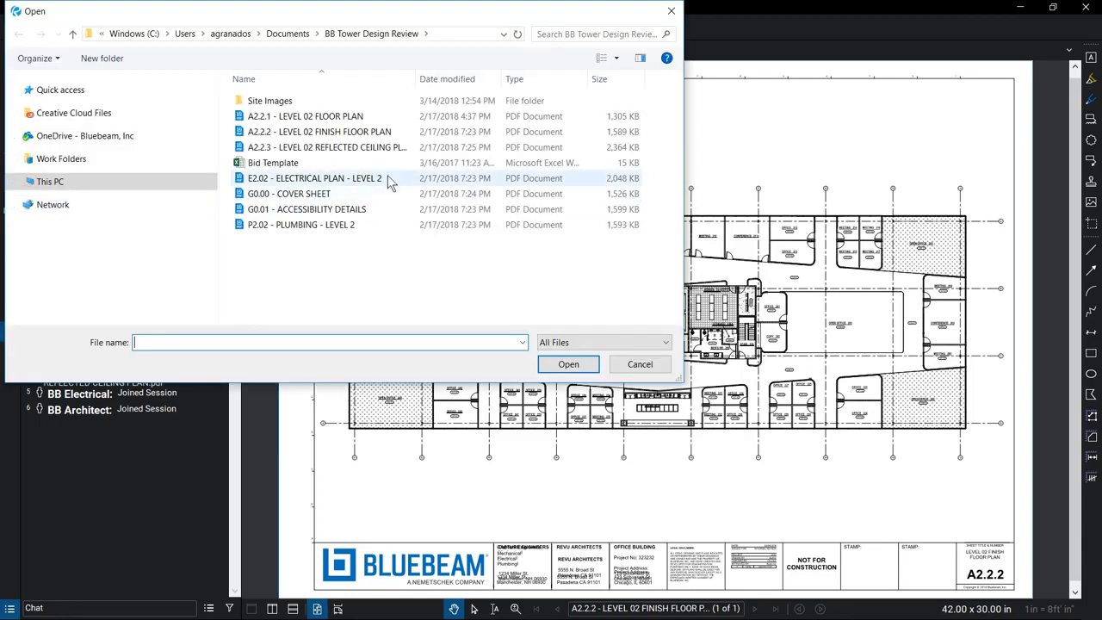
click(314, 178)
shift+click(301, 225)
click(569, 364)
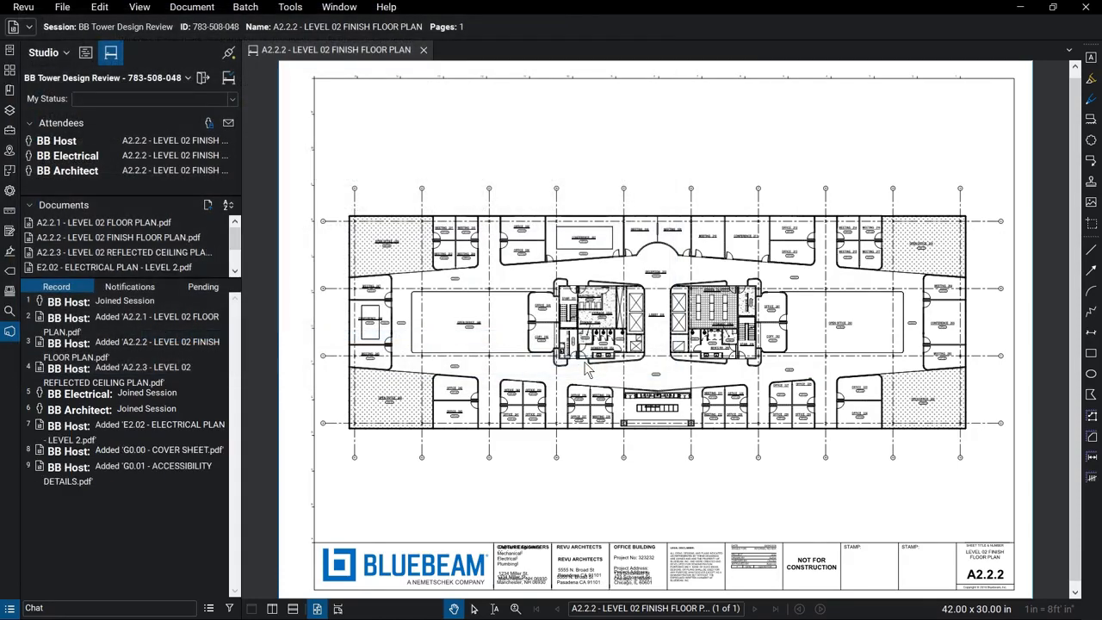
click(230, 209)
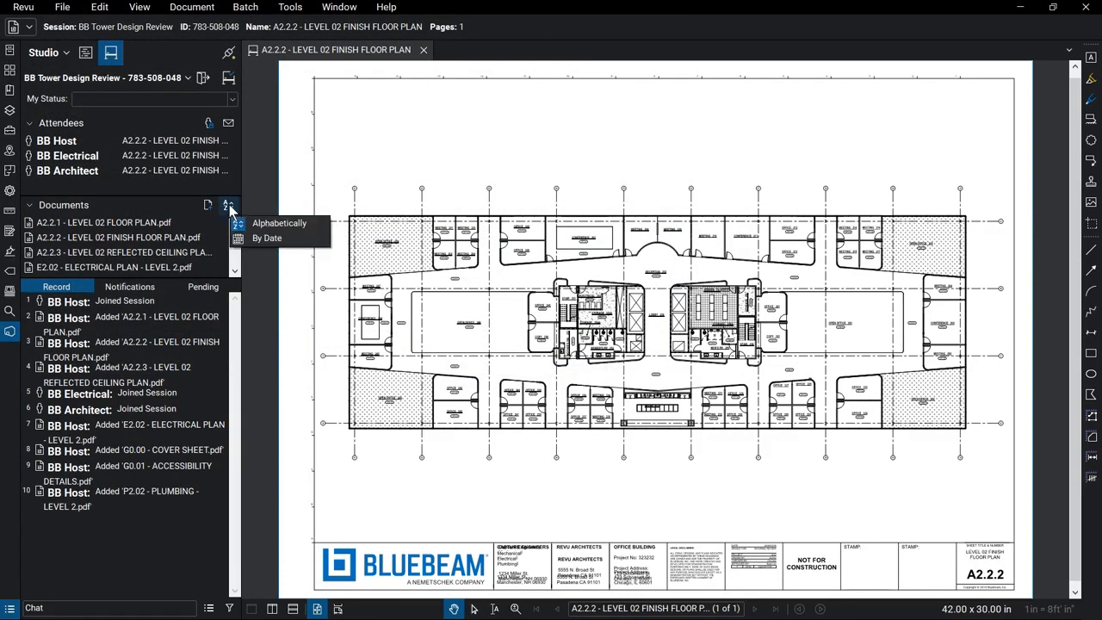
click(258, 199)
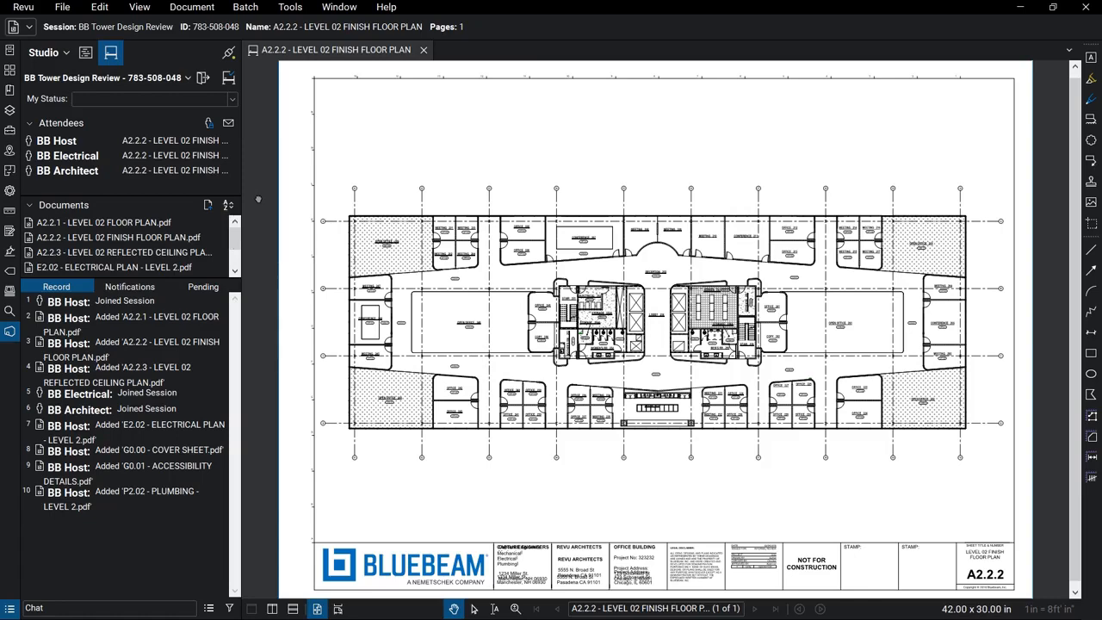
Jump to the 'Power required here?' callout, Office 224 cloud and Office 228 highlight from the record.
scroll(664, 312, up, 2)
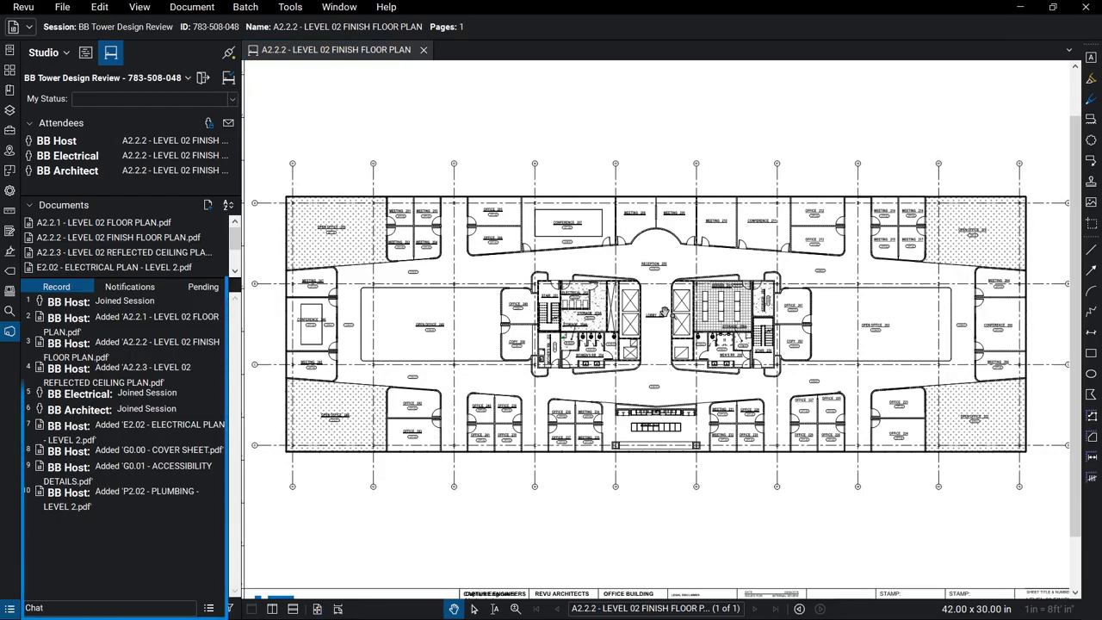
scroll(858, 412, up, 3)
scroll(859, 410, up, 2)
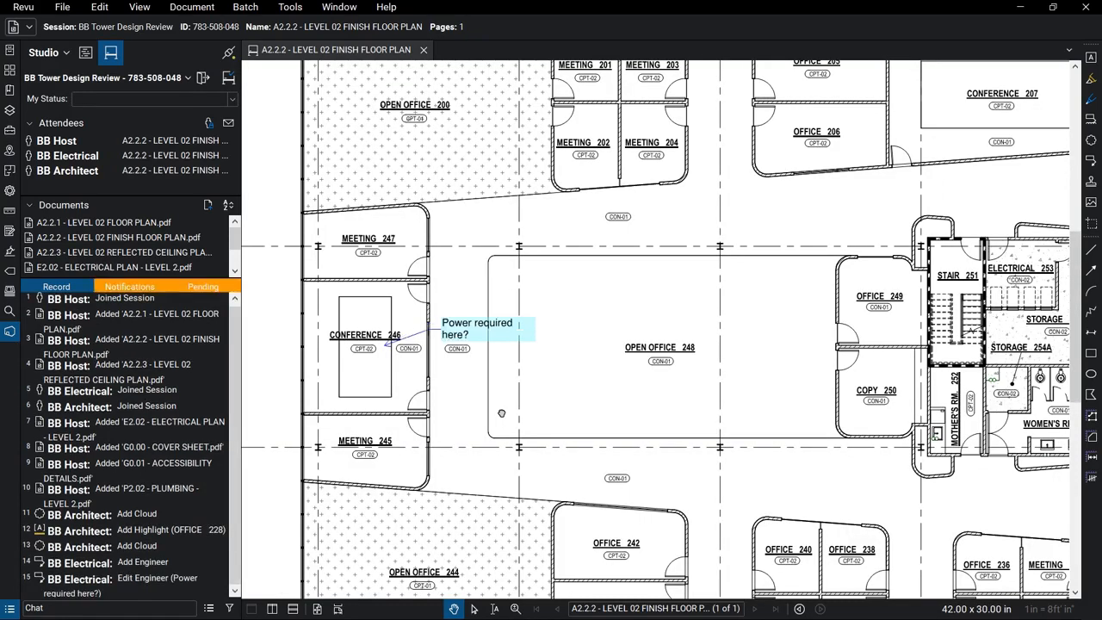
click(92, 583)
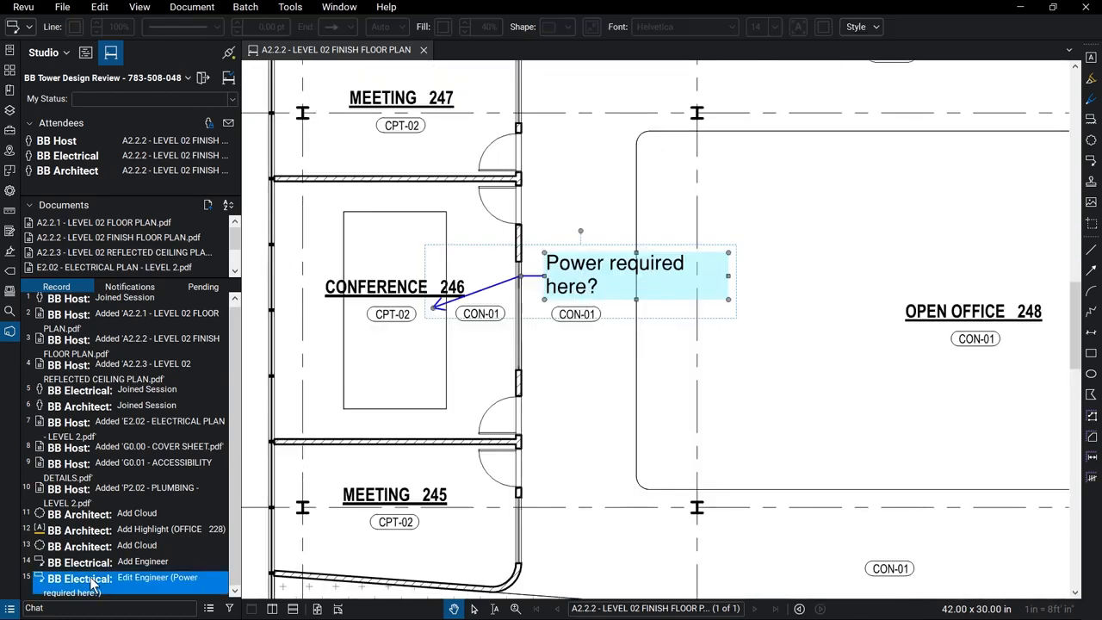
click(85, 547)
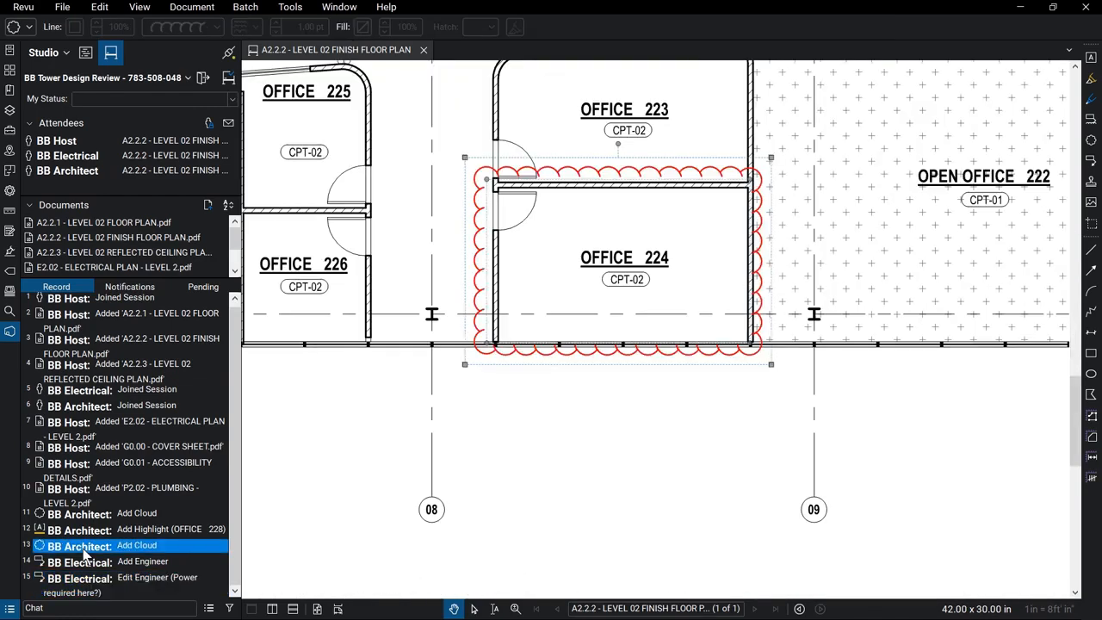
click(84, 530)
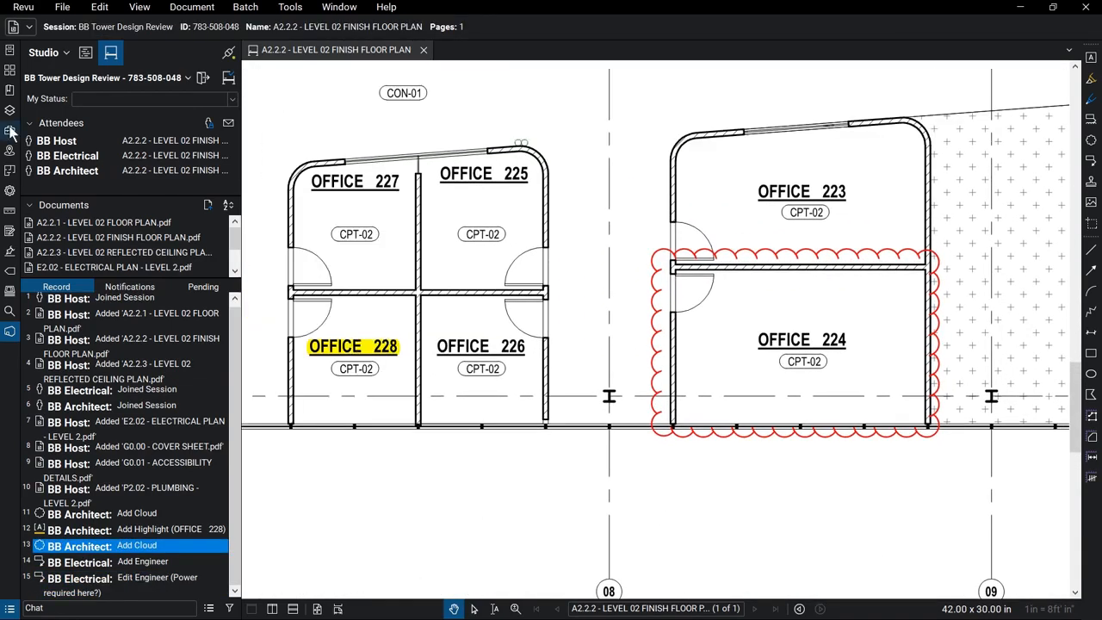
click(9, 130)
Draw a Contractor Review cloud around Office 225.
click(149, 155)
drag(404, 132, 560, 307)
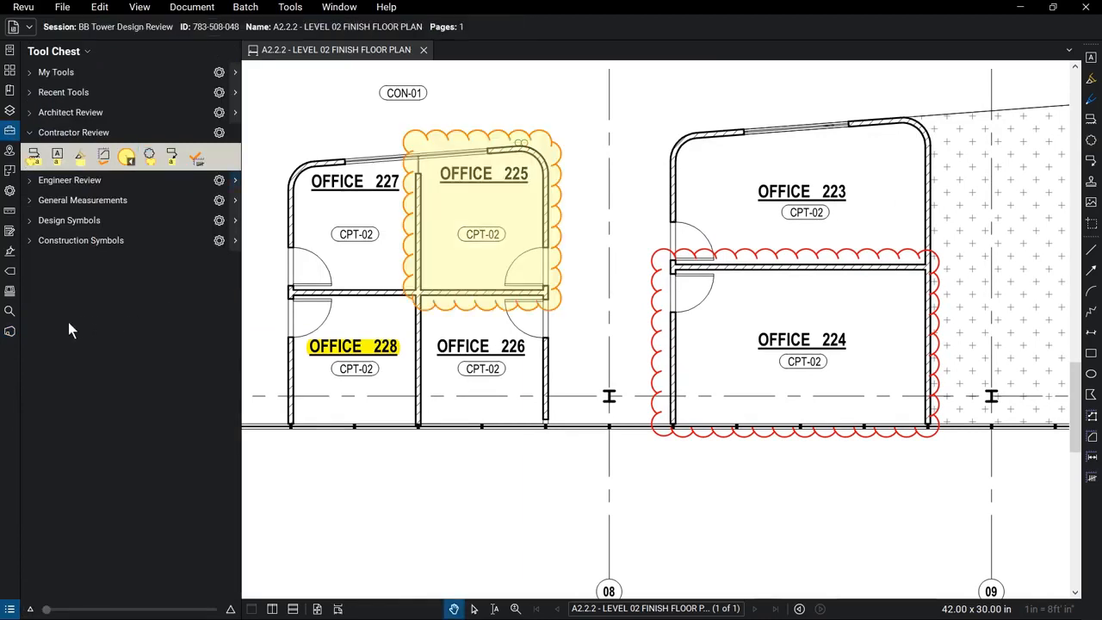
click(9, 332)
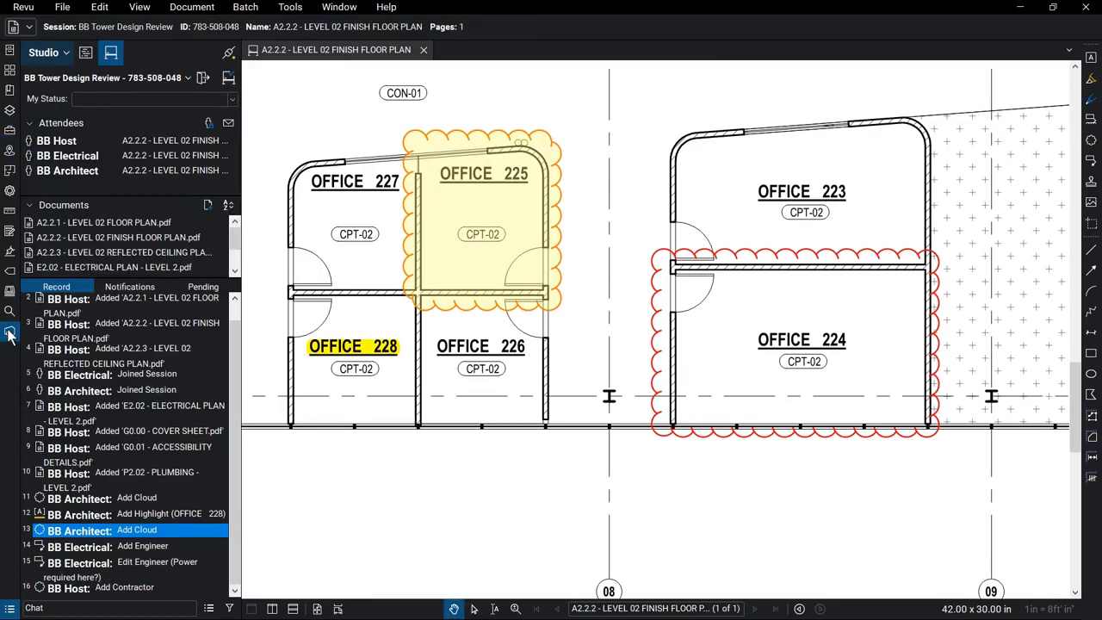
Send BB Architect an attendee alert about the yellow Office 225 cloud.
click(439, 301)
right_click(440, 303)
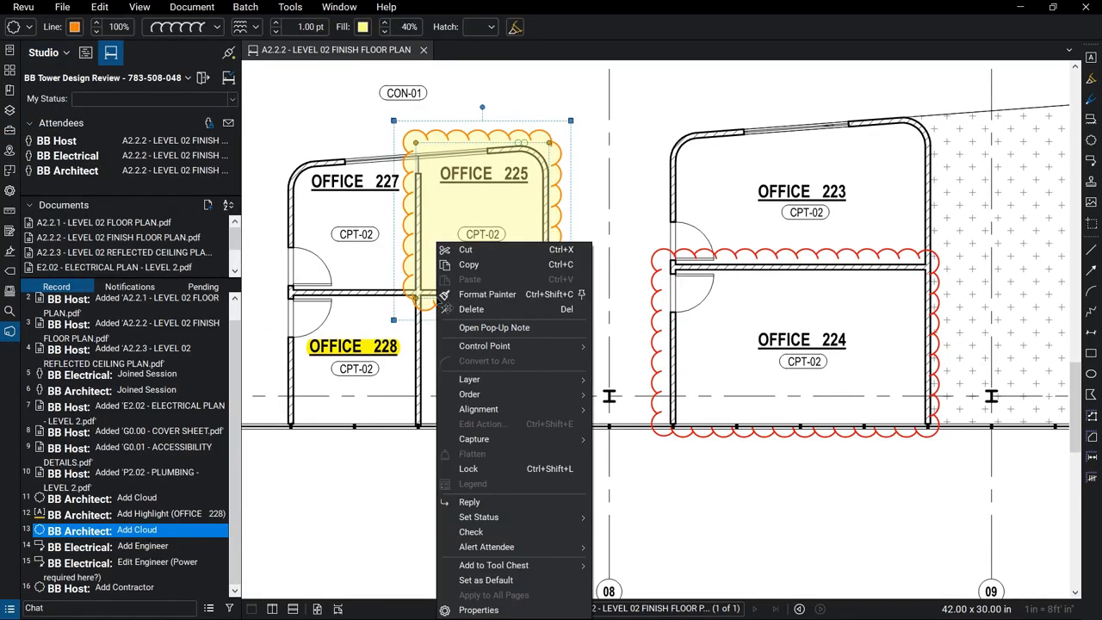
mouse_move(577, 550)
click(628, 547)
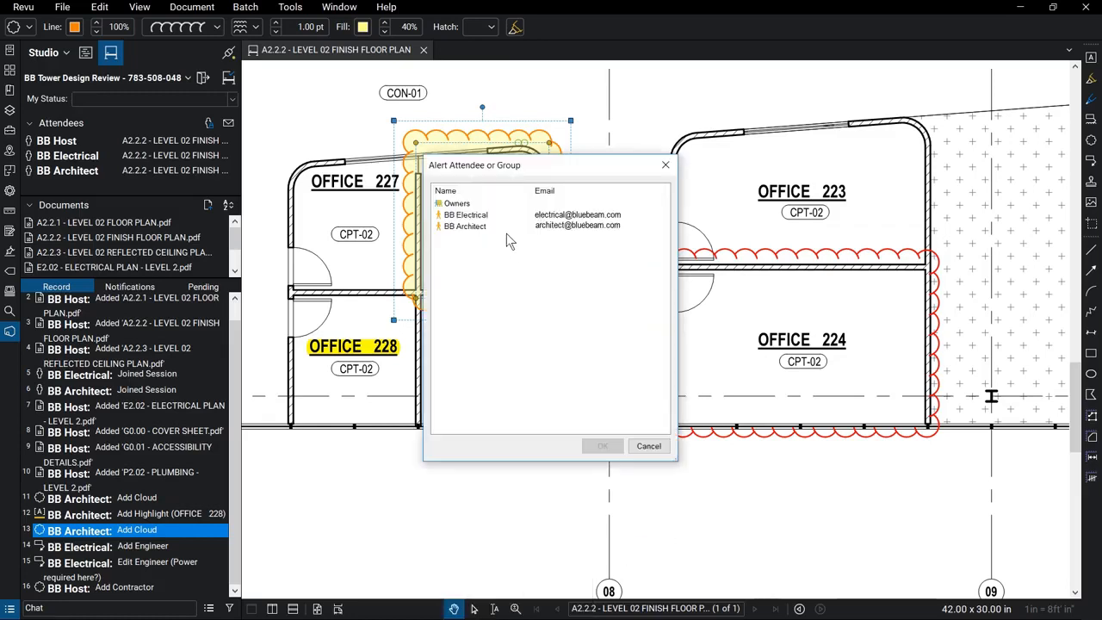
click(507, 231)
click(605, 445)
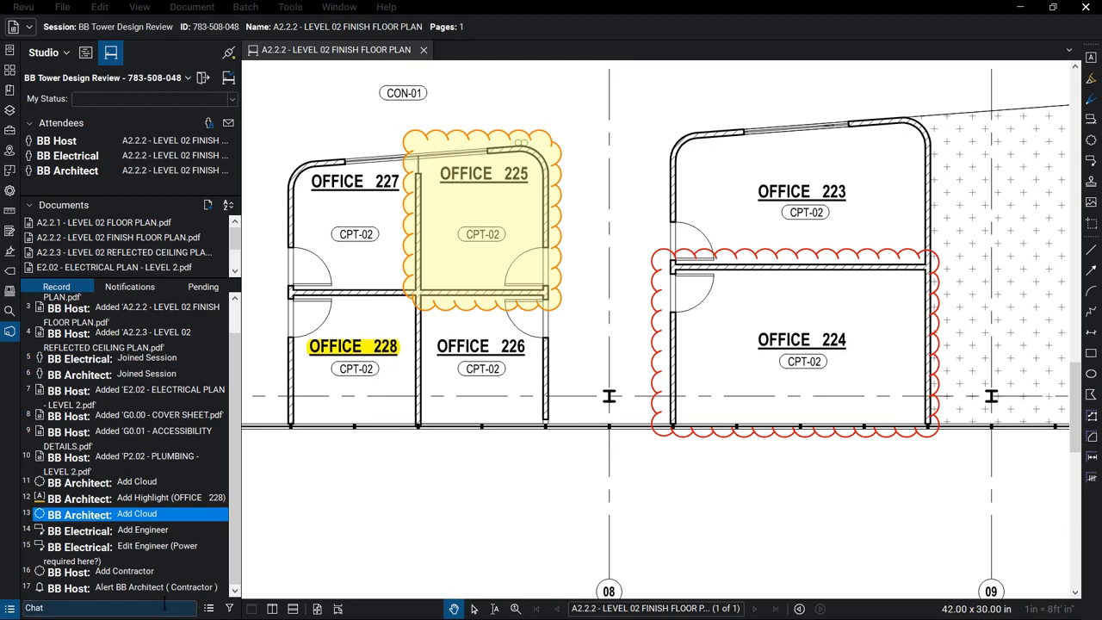
click(229, 607)
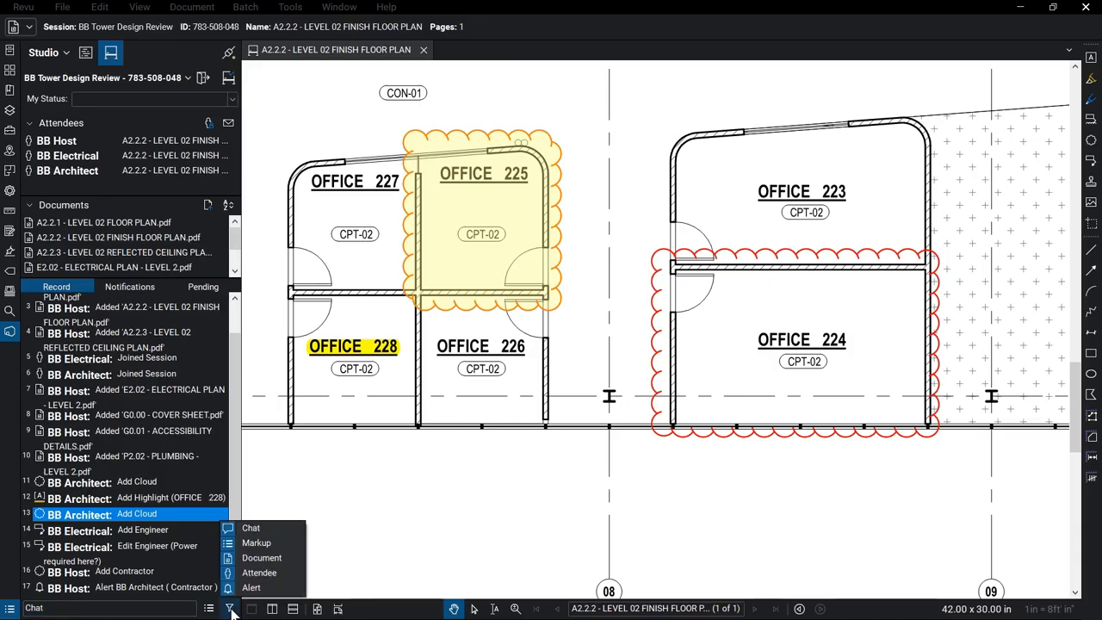
Filter the session record to Document entries, then show all entries again.
click(281, 544)
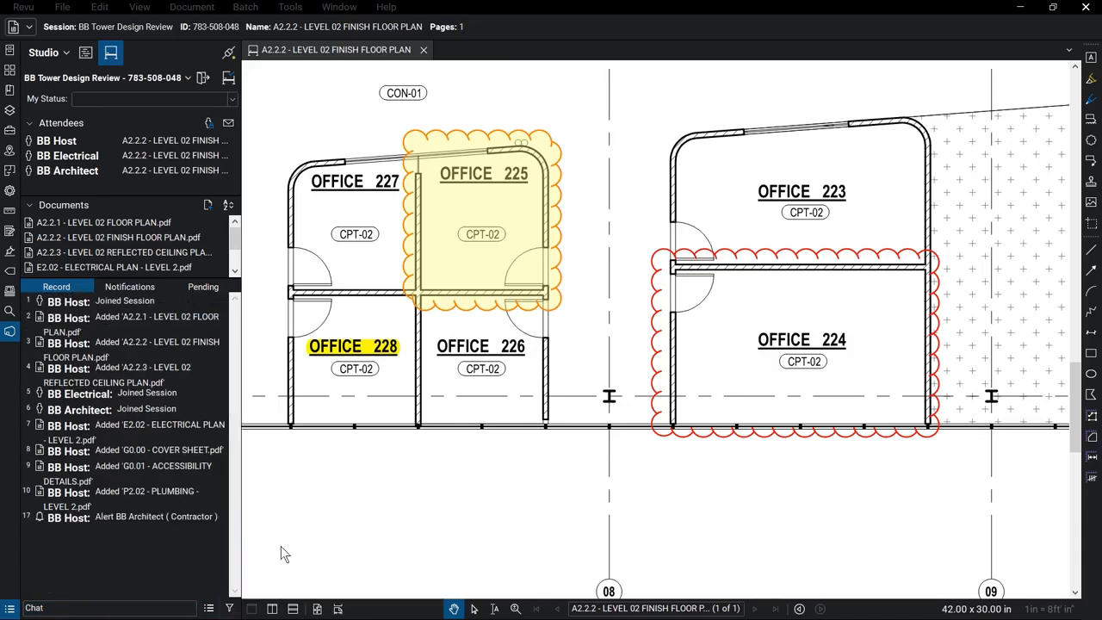
click(229, 608)
click(282, 544)
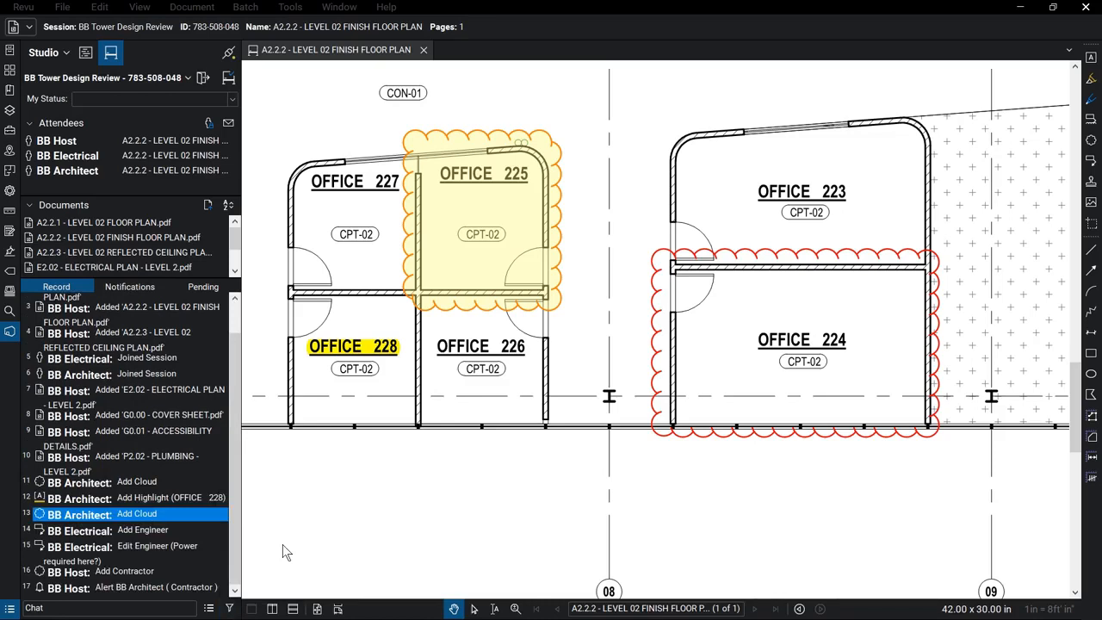
Follow BB Architect's view, then stop following and fit the whole sheet.
right_click(104, 170)
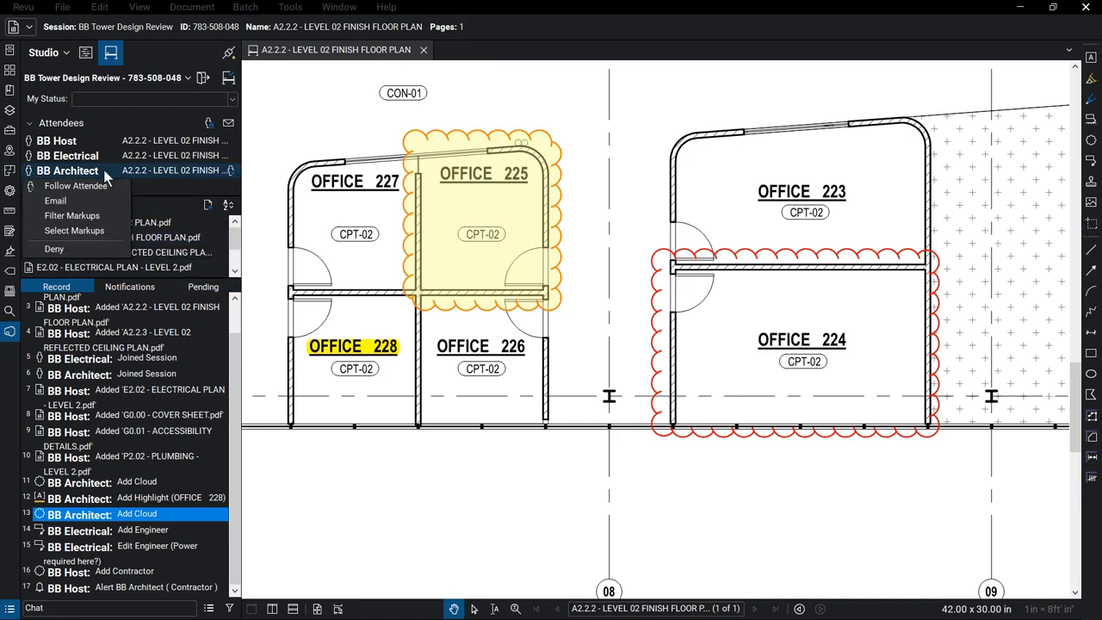
click(112, 183)
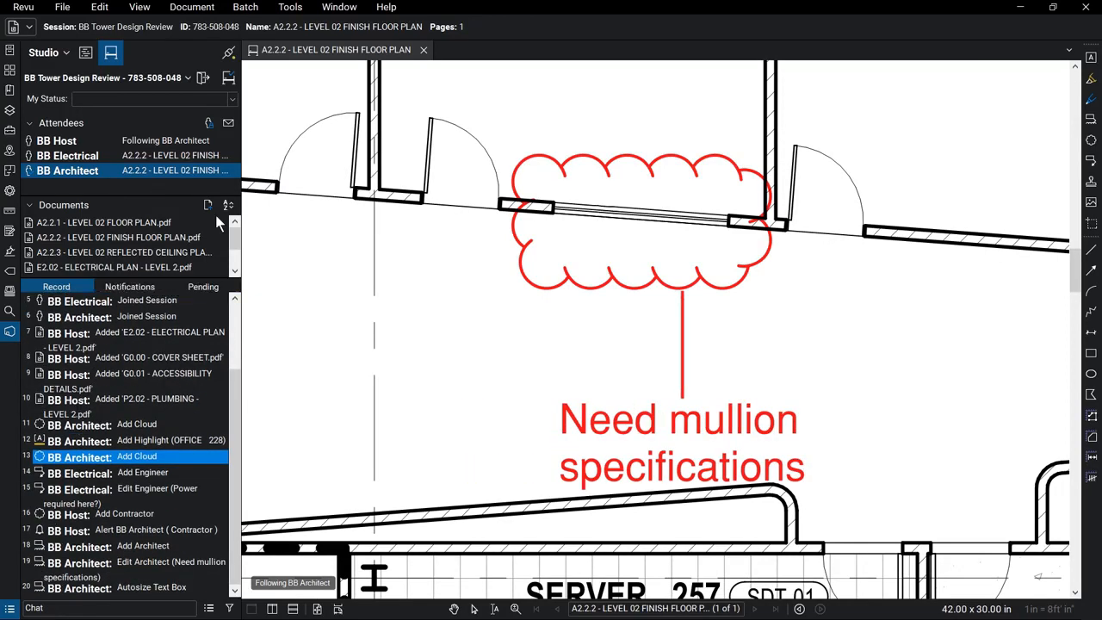
click(314, 257)
key(ctrl+9)
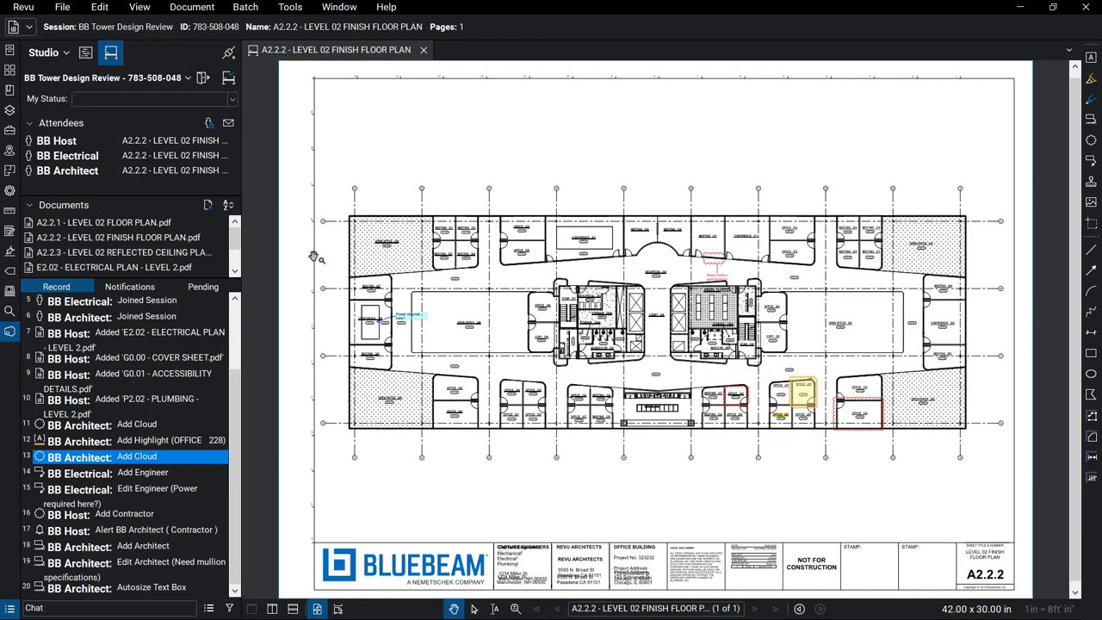
Generate the BB Tower Design Review Report and save it under the suggested name.
click(209, 609)
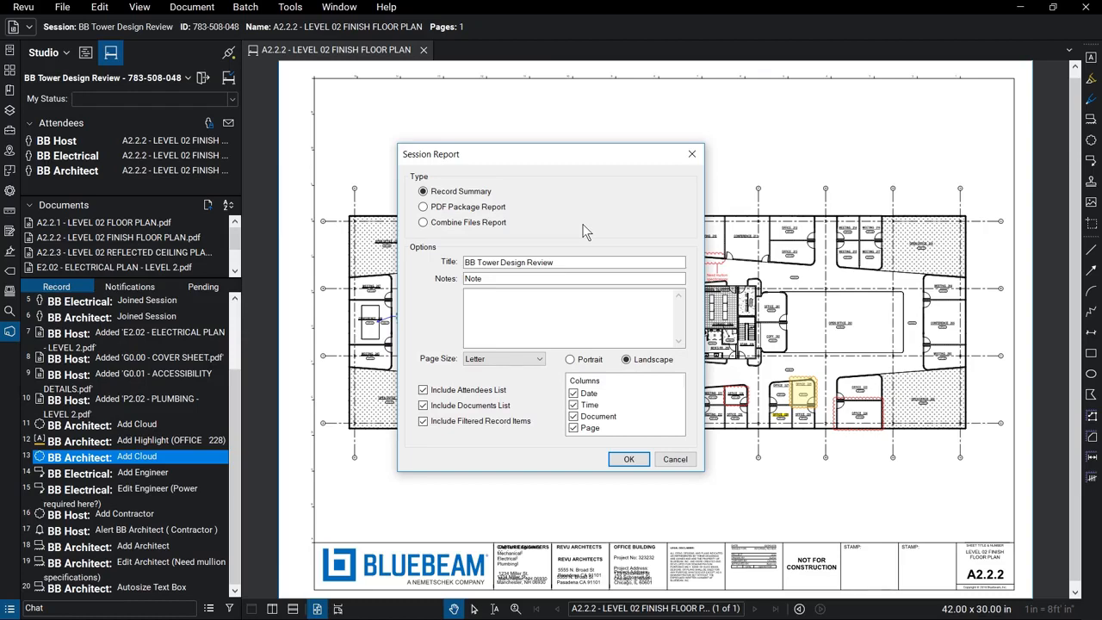
click(628, 458)
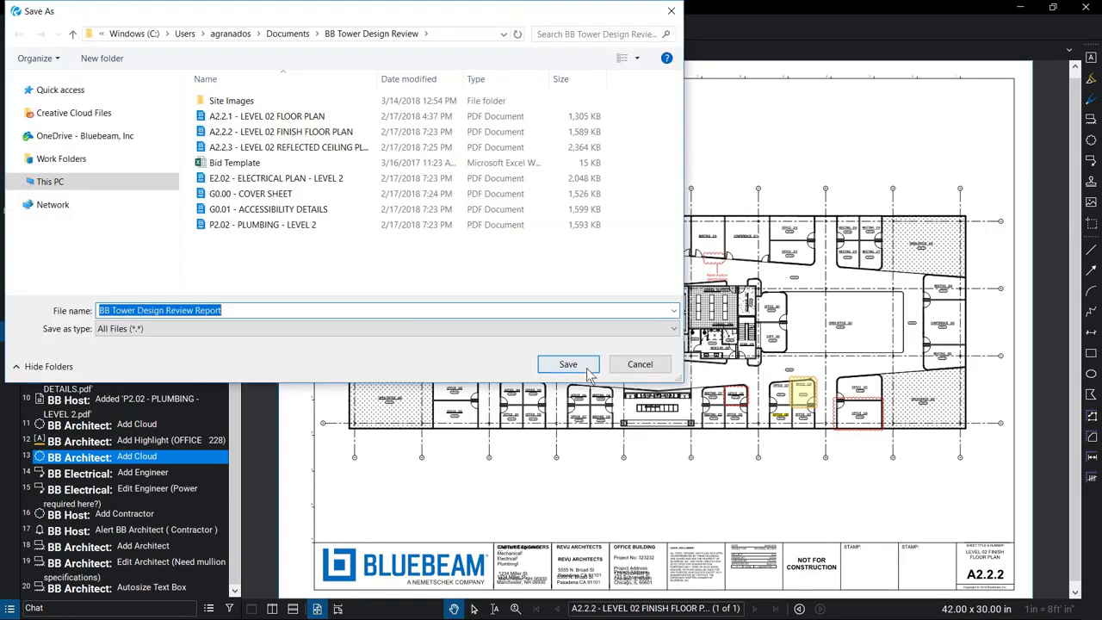
click(589, 370)
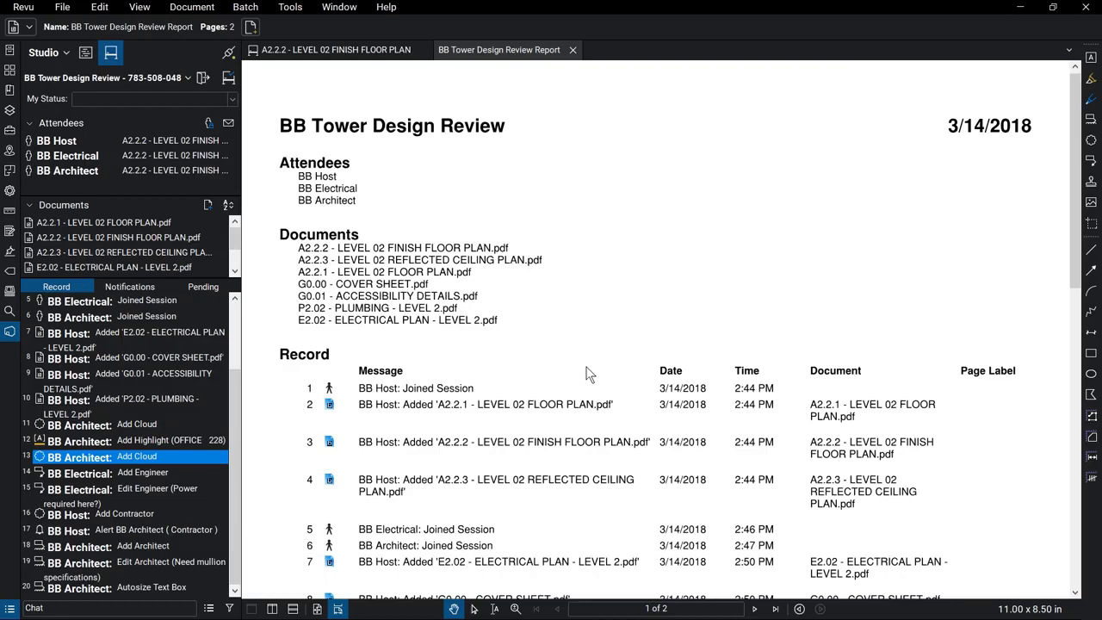
Finish the studio session with markups saved and dismiss the completion message.
click(228, 80)
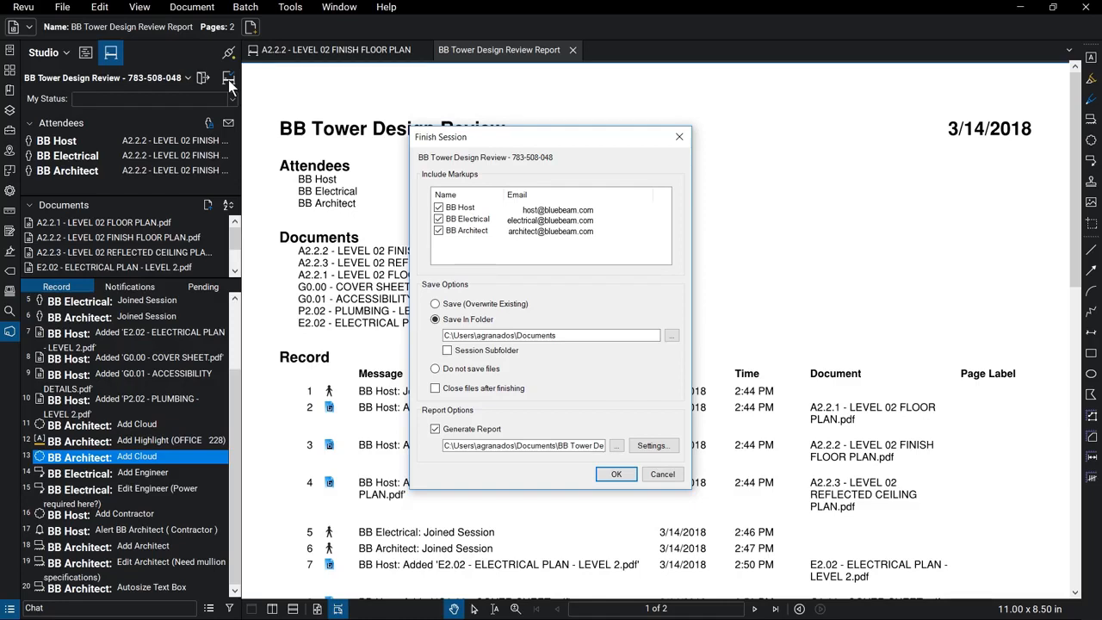
click(616, 474)
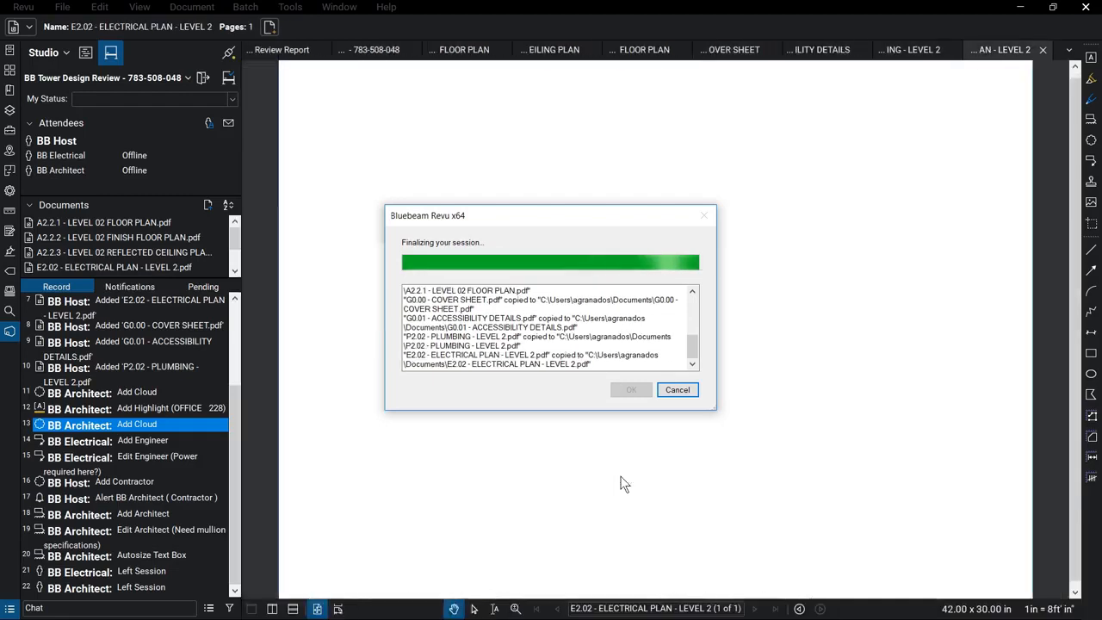
click(631, 392)
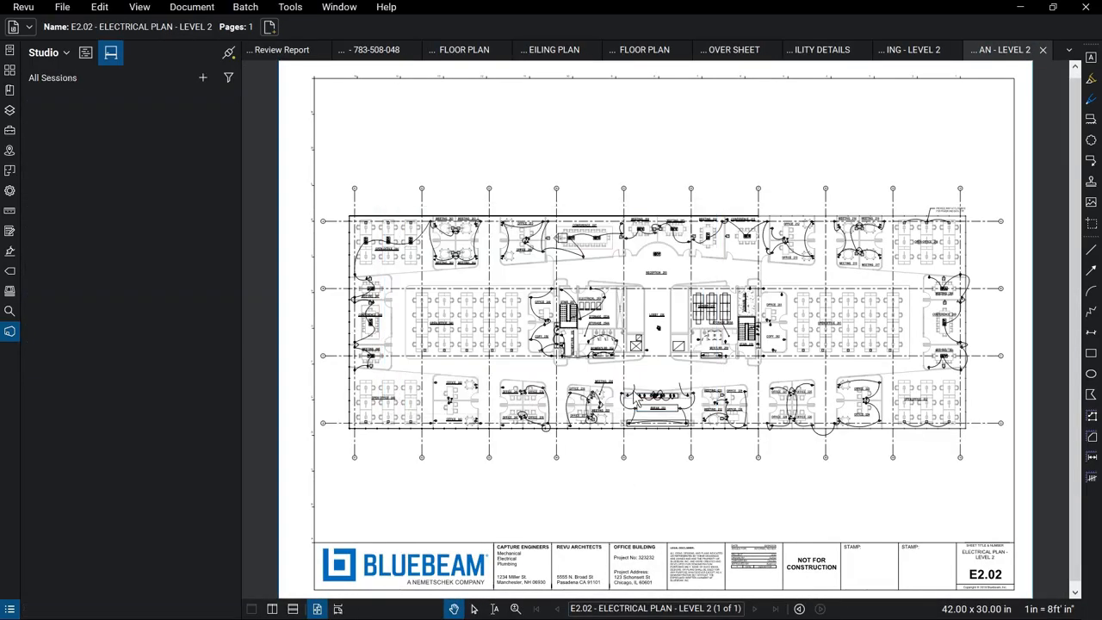